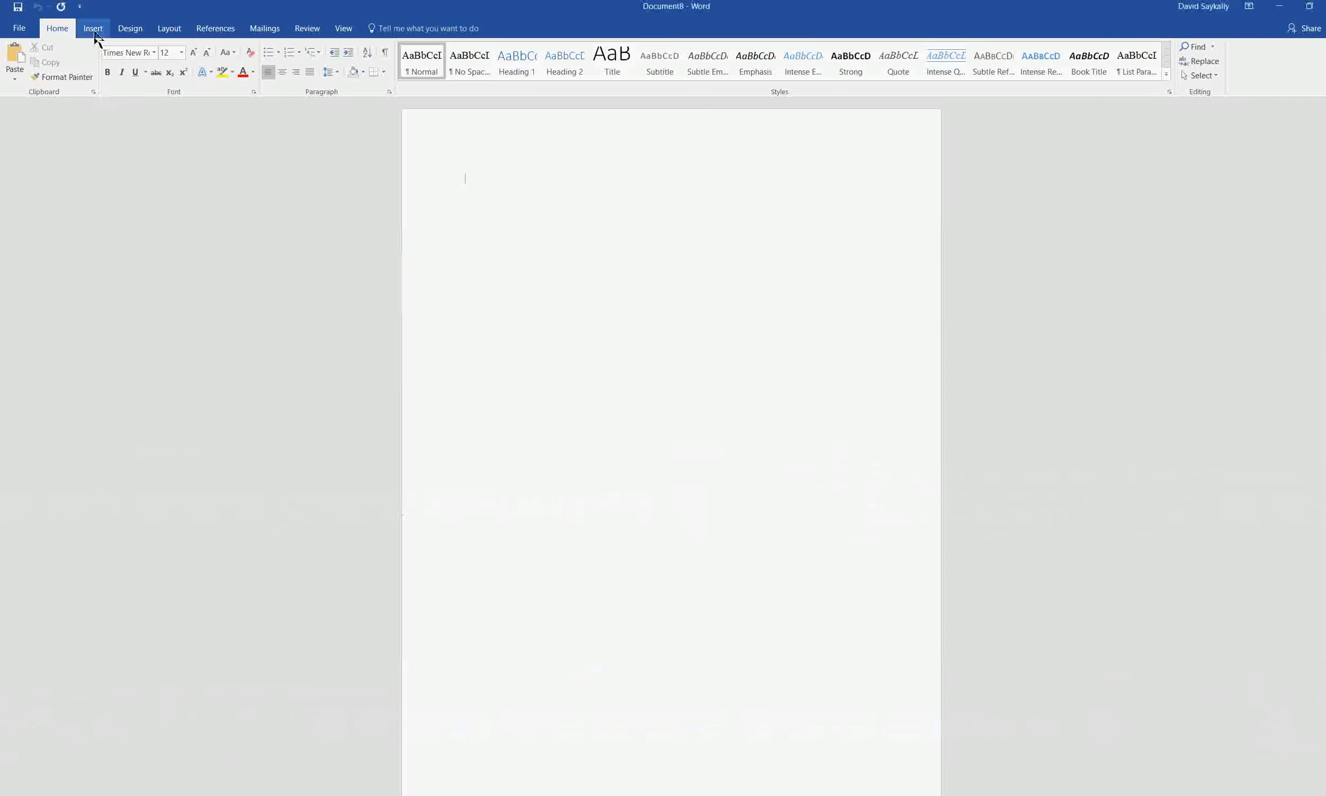
Insert a table with four columns and three rows at the start of the blank document
{"action": "left_click", "coordinate": [93, 28]}
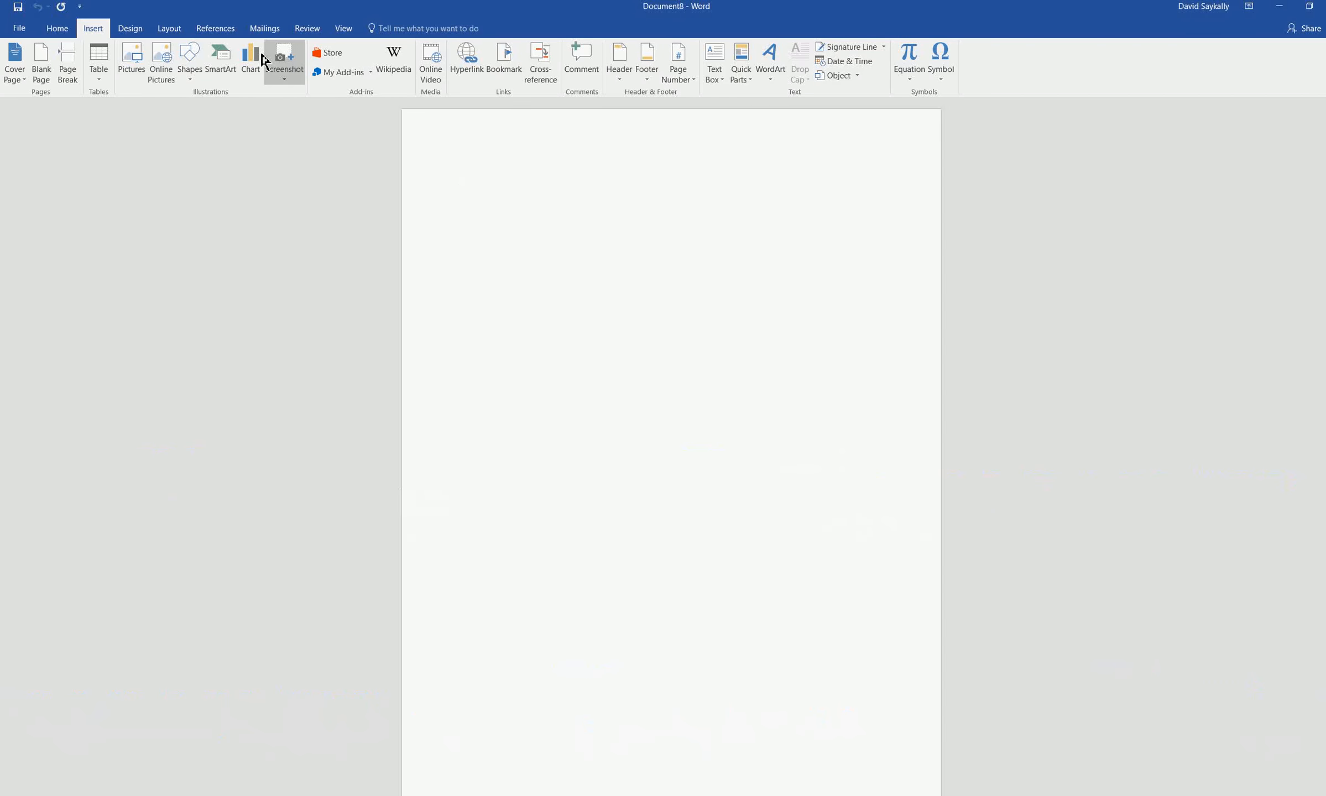
{"action": "left_click", "coordinate": [189, 61]}
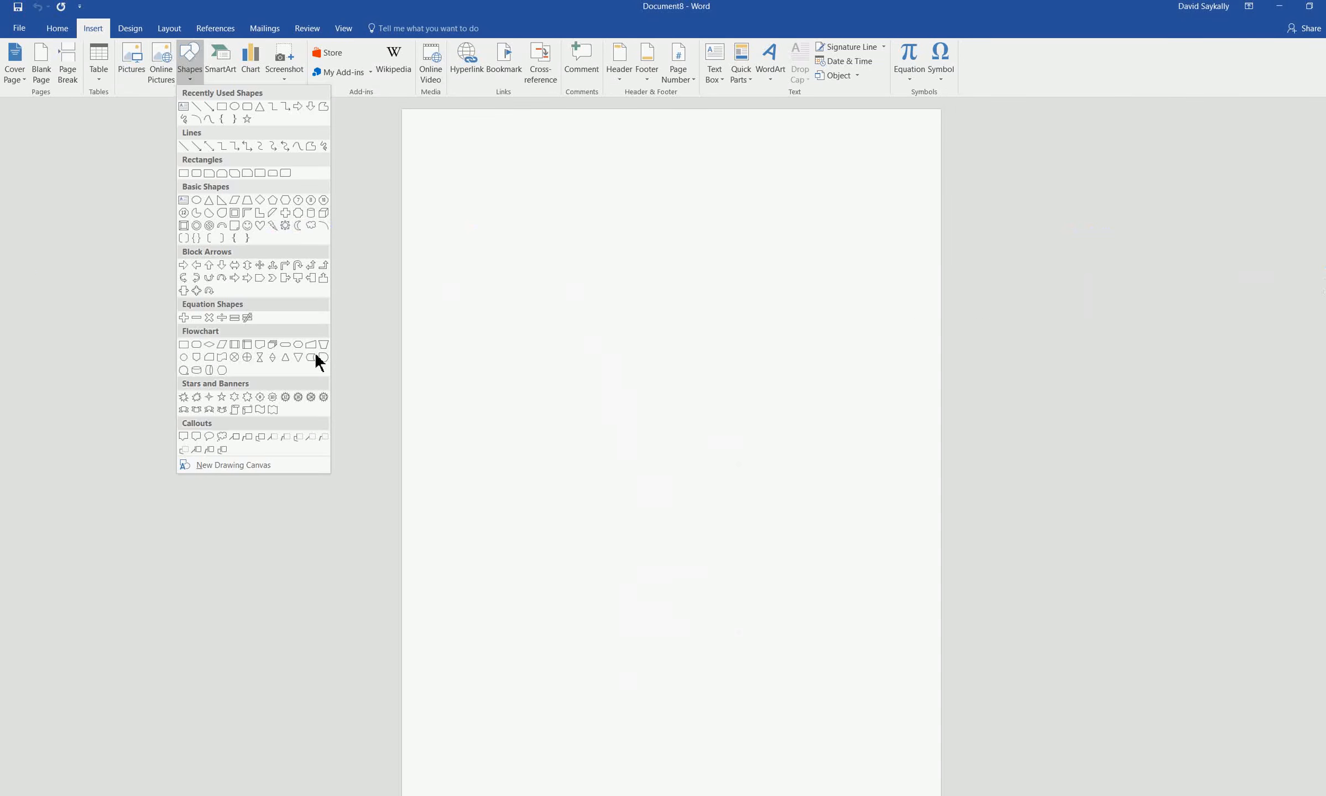
{"action": "left_click", "coordinate": [78, 253]}
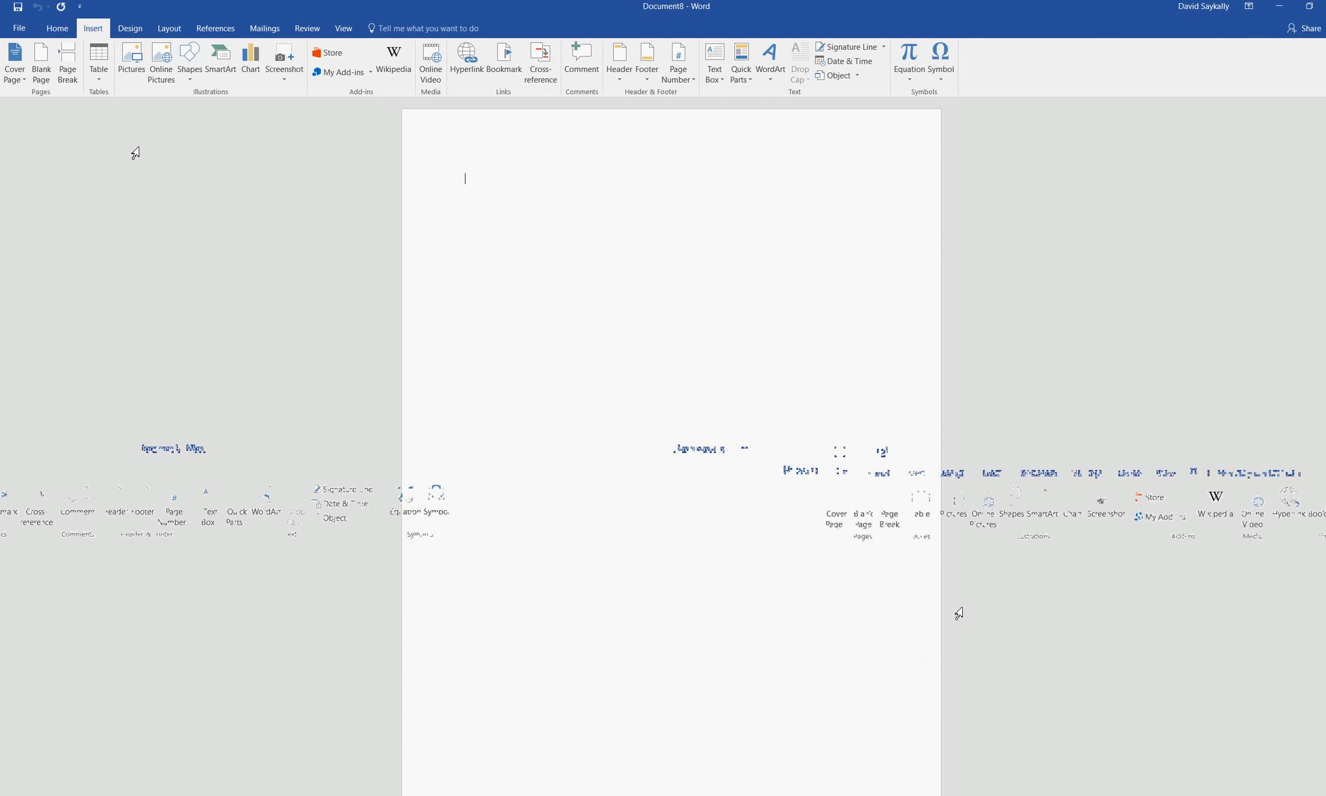
{"action": "left_click", "coordinate": [104, 60]}
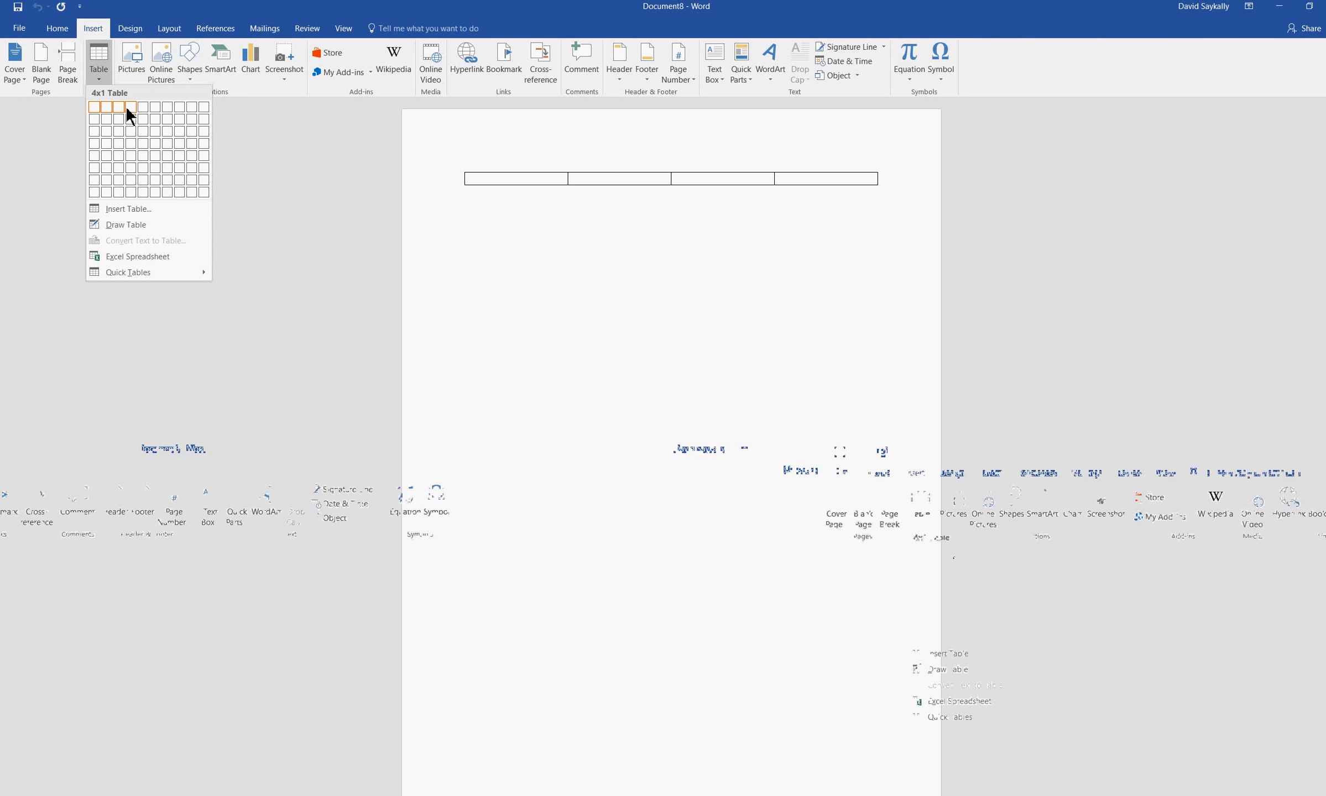
{"action": "left_click", "coordinate": [135, 136]}
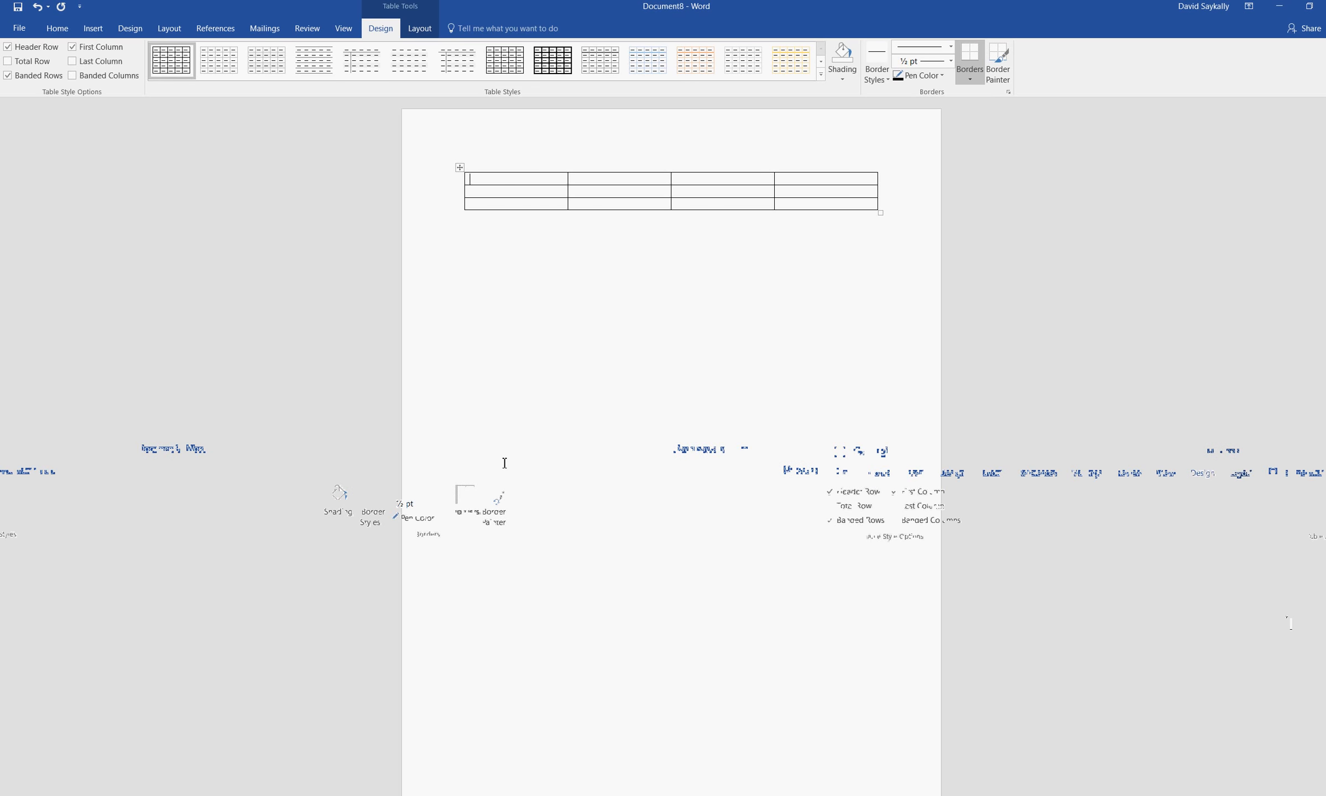
Fill the table's first row with the column headings Name, Age, Phone number and Height
{"action": "type", "text": "me"}
{"action": "key", "text": "Tab"}
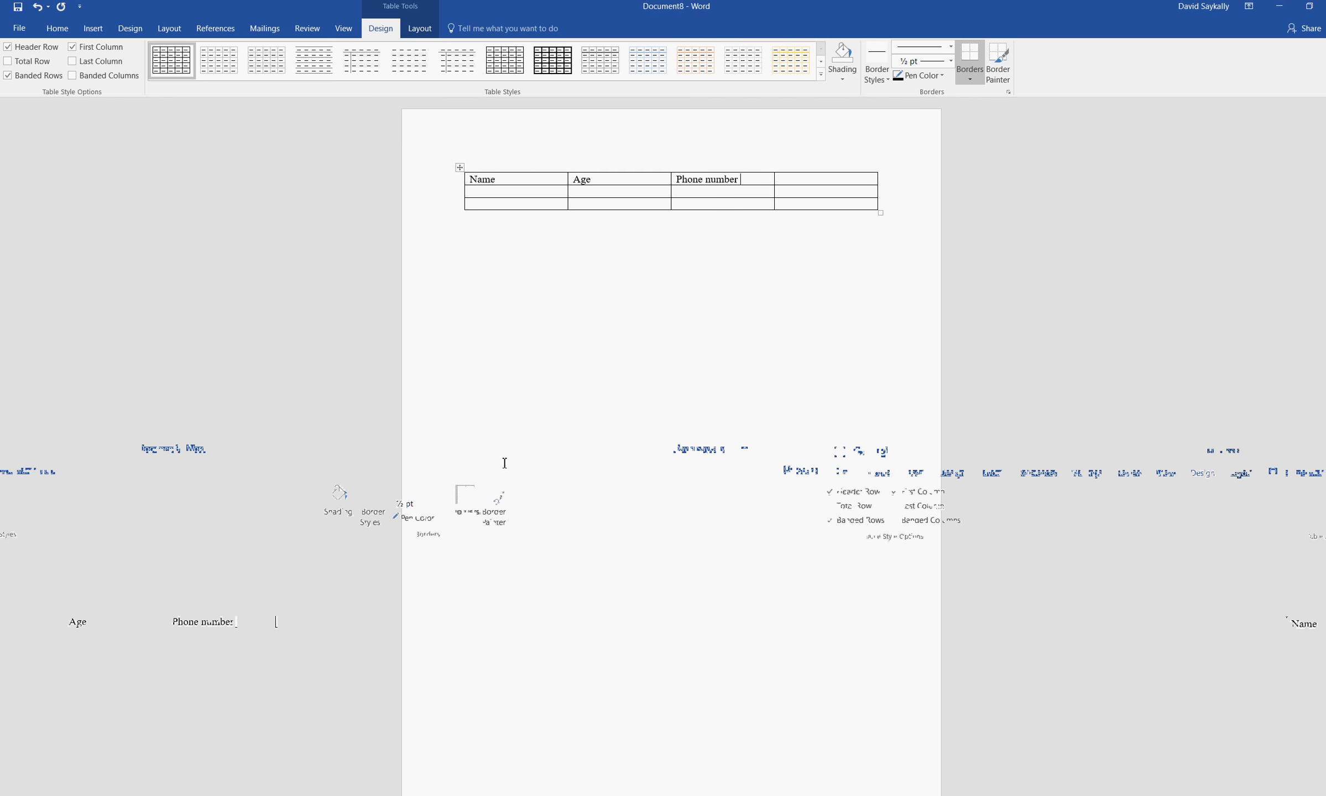
{"action": "type", "text": "eight"}
{"action": "key", "text": "Tab"}
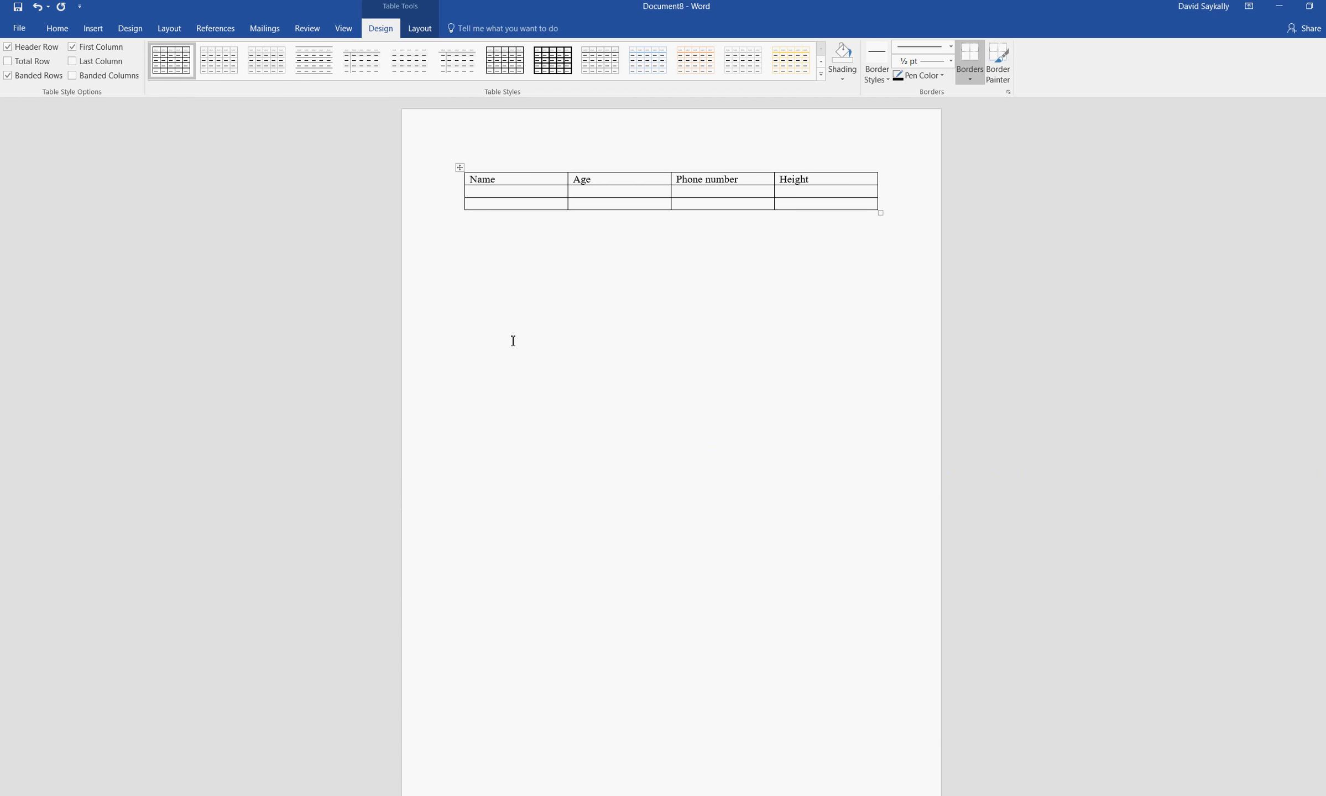
Advance through the table's empty cells past the last one to add a new row at the end
{"action": "key", "text": "Tab"}
{"action": "key", "text": "Tab"}
{"action": "key", "text": "Tab"}
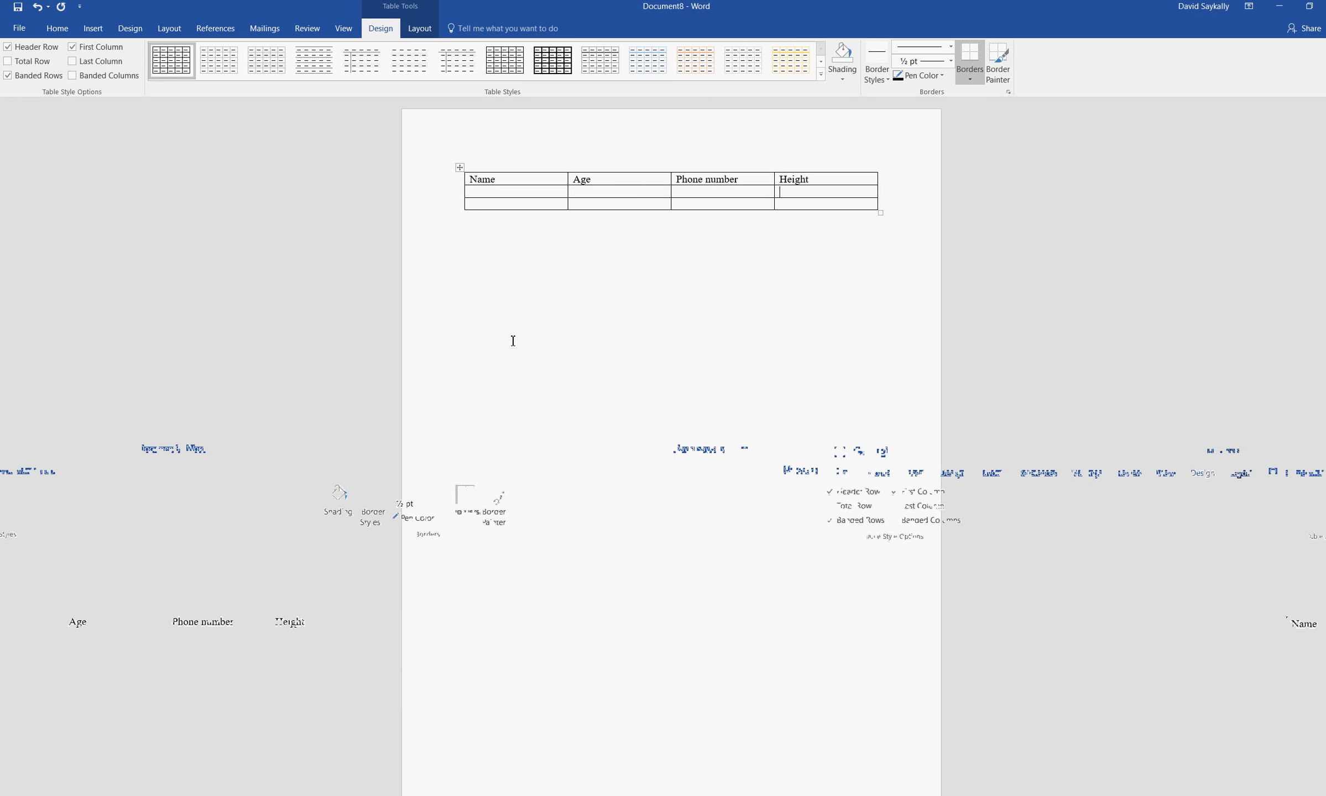
{"action": "key", "text": "Tab"}
{"action": "key", "text": "Tab"}
{"action": "key", "text": "Tab"}
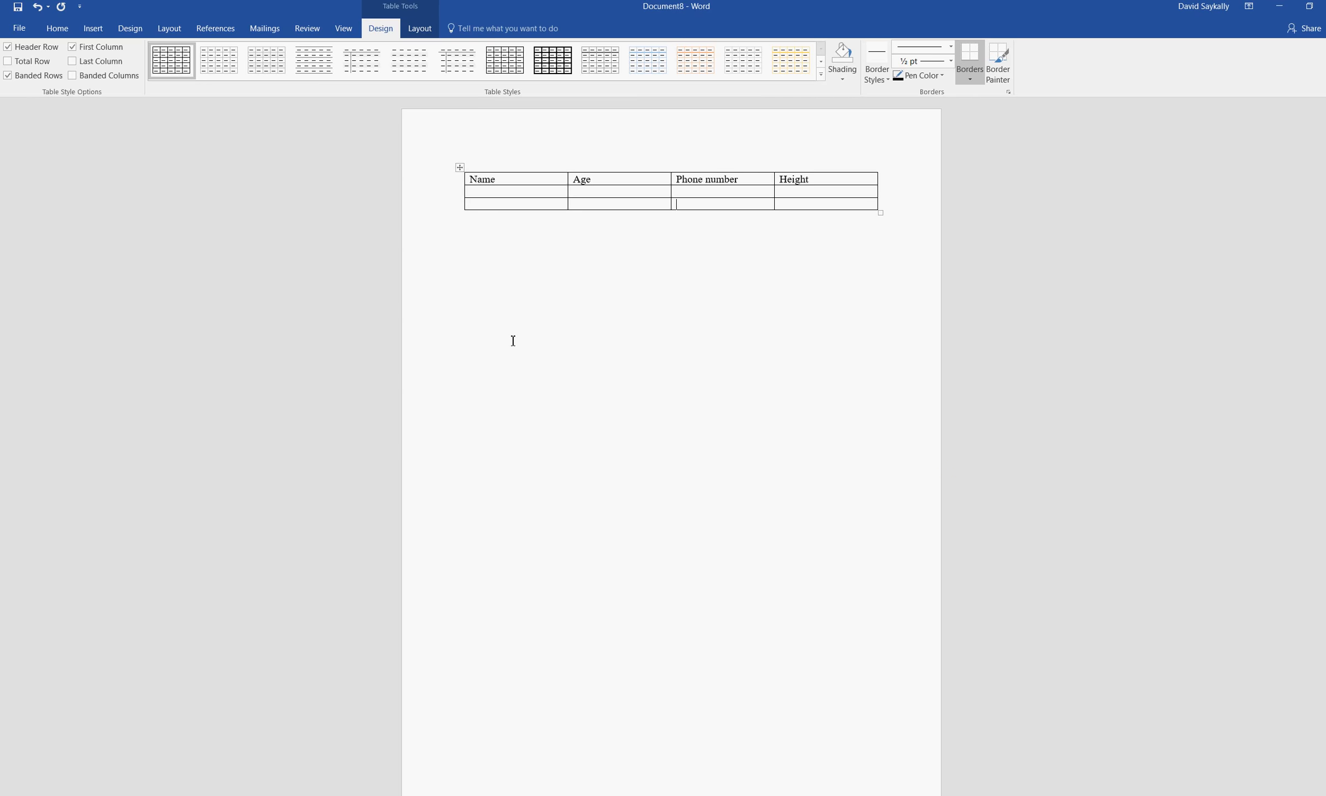
{"action": "key", "text": "Tab"}
{"action": "key", "text": "Tab"}
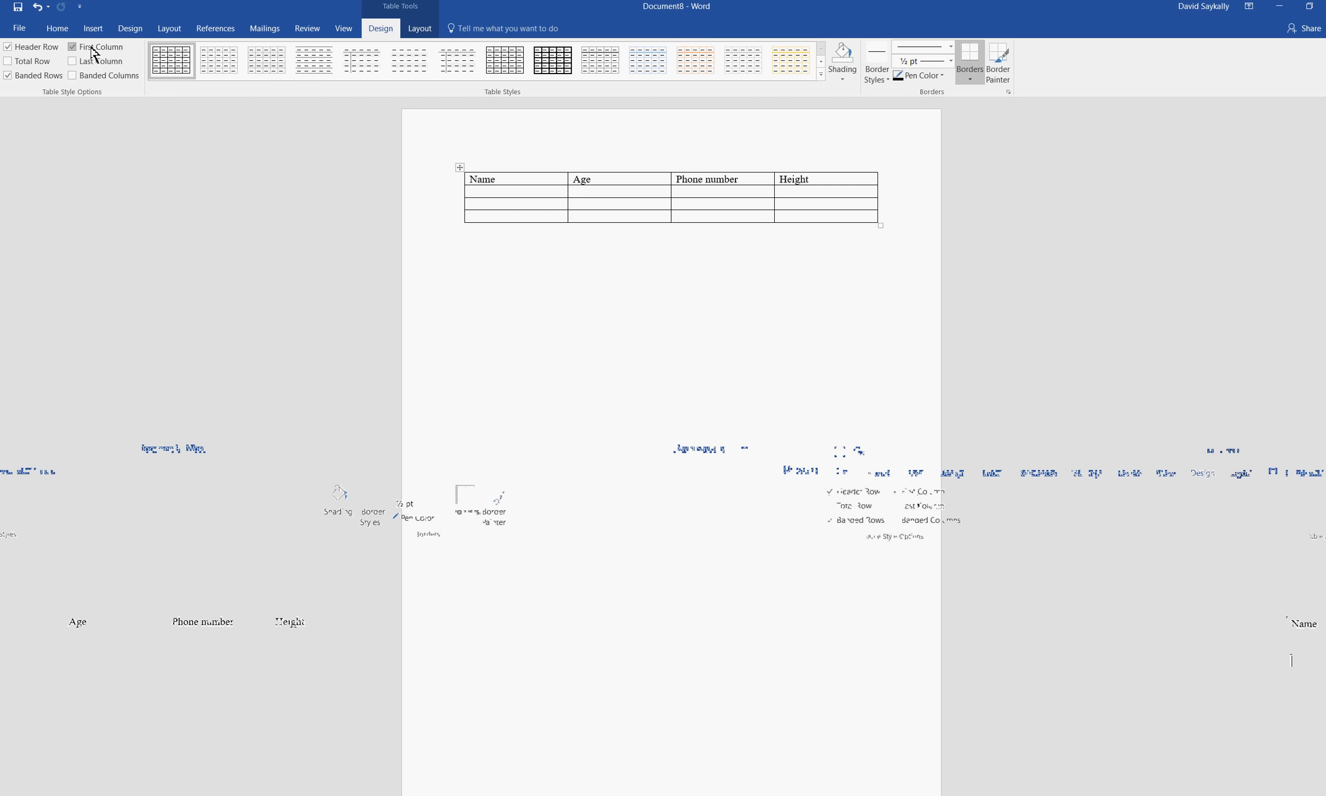
Change the page orientation to Landscape
{"action": "left_click", "coordinate": [167, 35]}
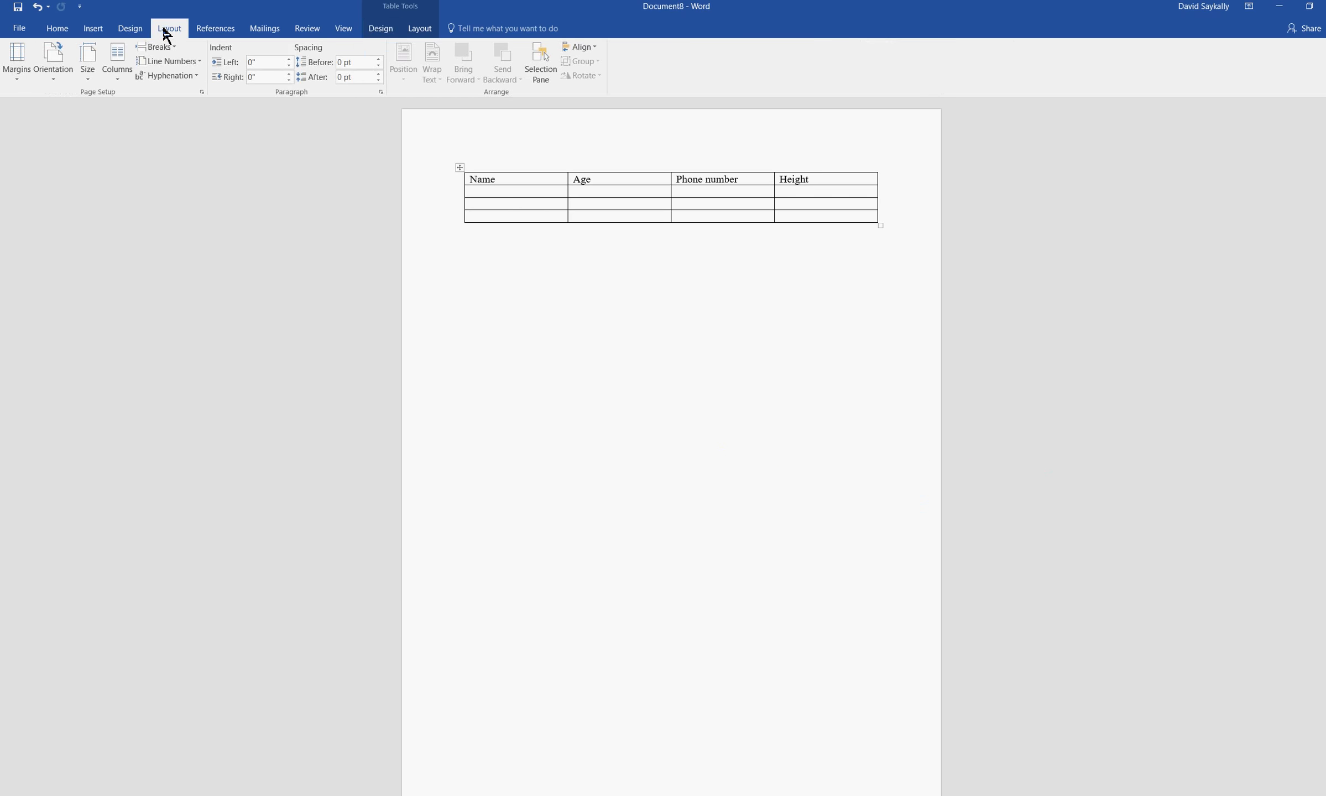
{"action": "left_click", "coordinate": [57, 79]}
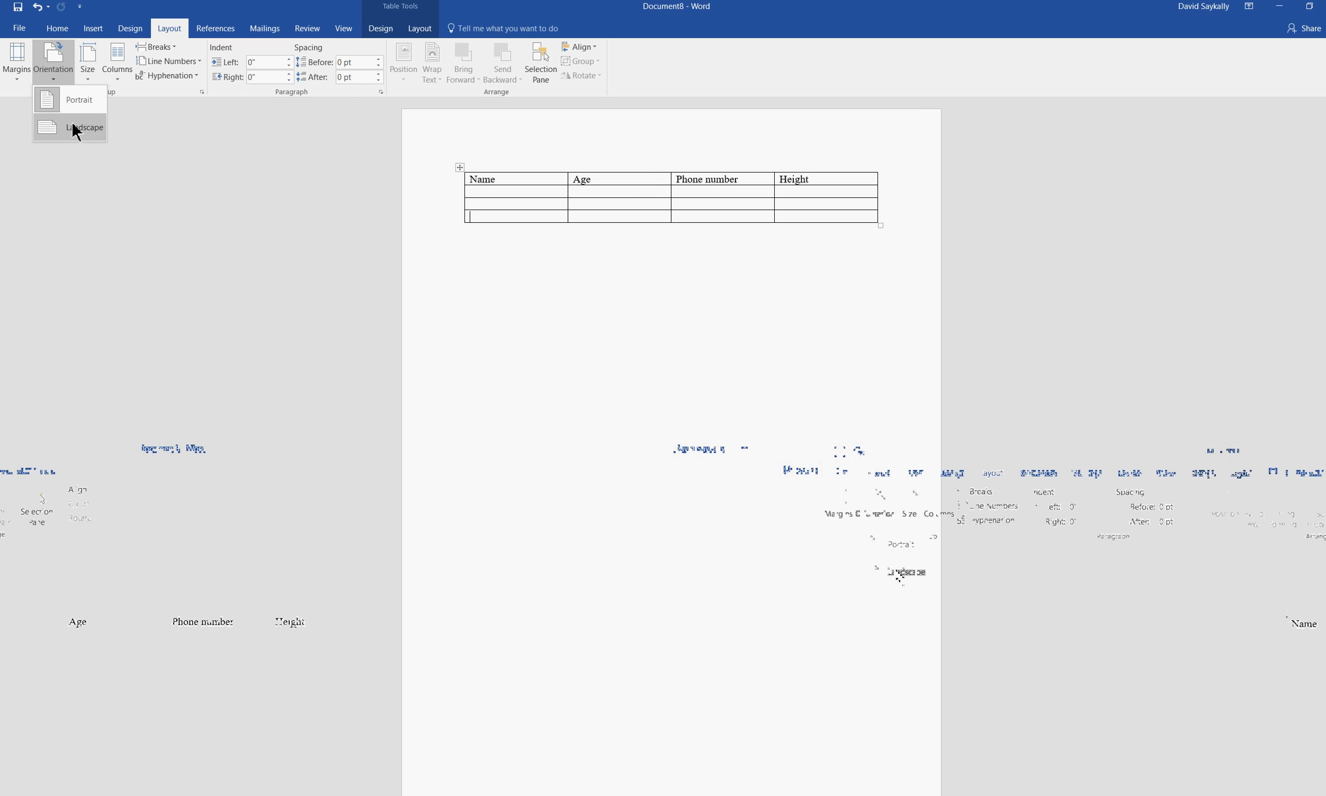
{"action": "left_click", "coordinate": [74, 125]}
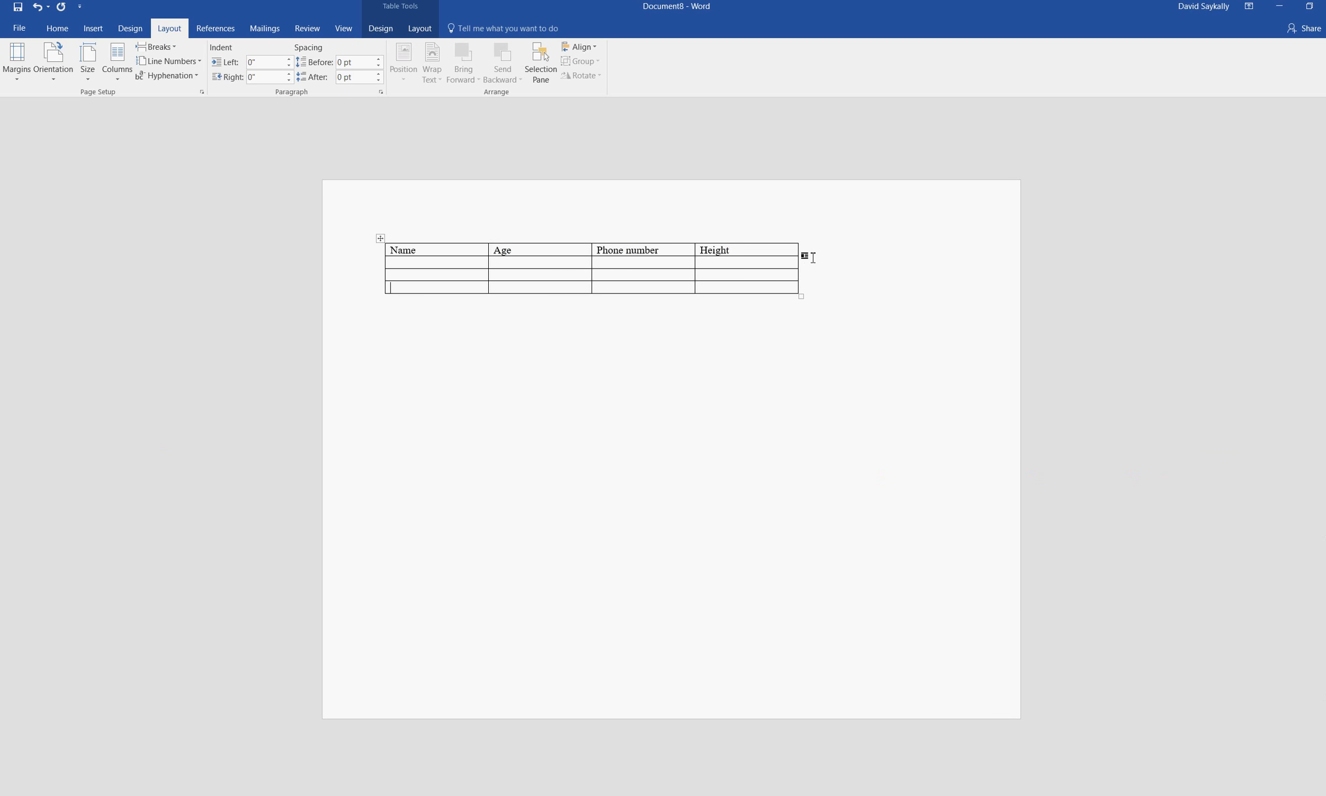
Extend the table's outer edge toward the page's right margin and widen the Phone number column by moving its border with Height
{"action": "mouse_move", "coordinate": [816, 254]}
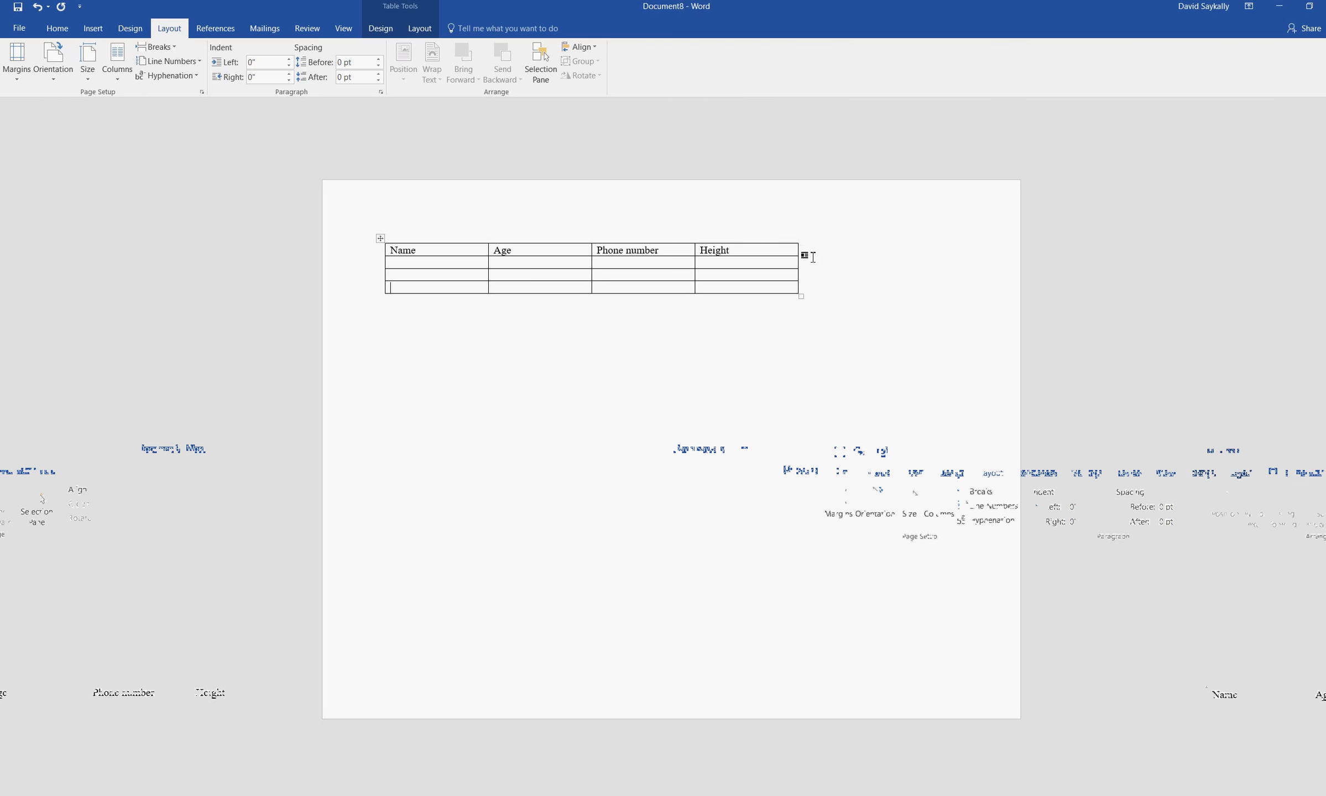
{"action": "left_click", "coordinate": [814, 258]}
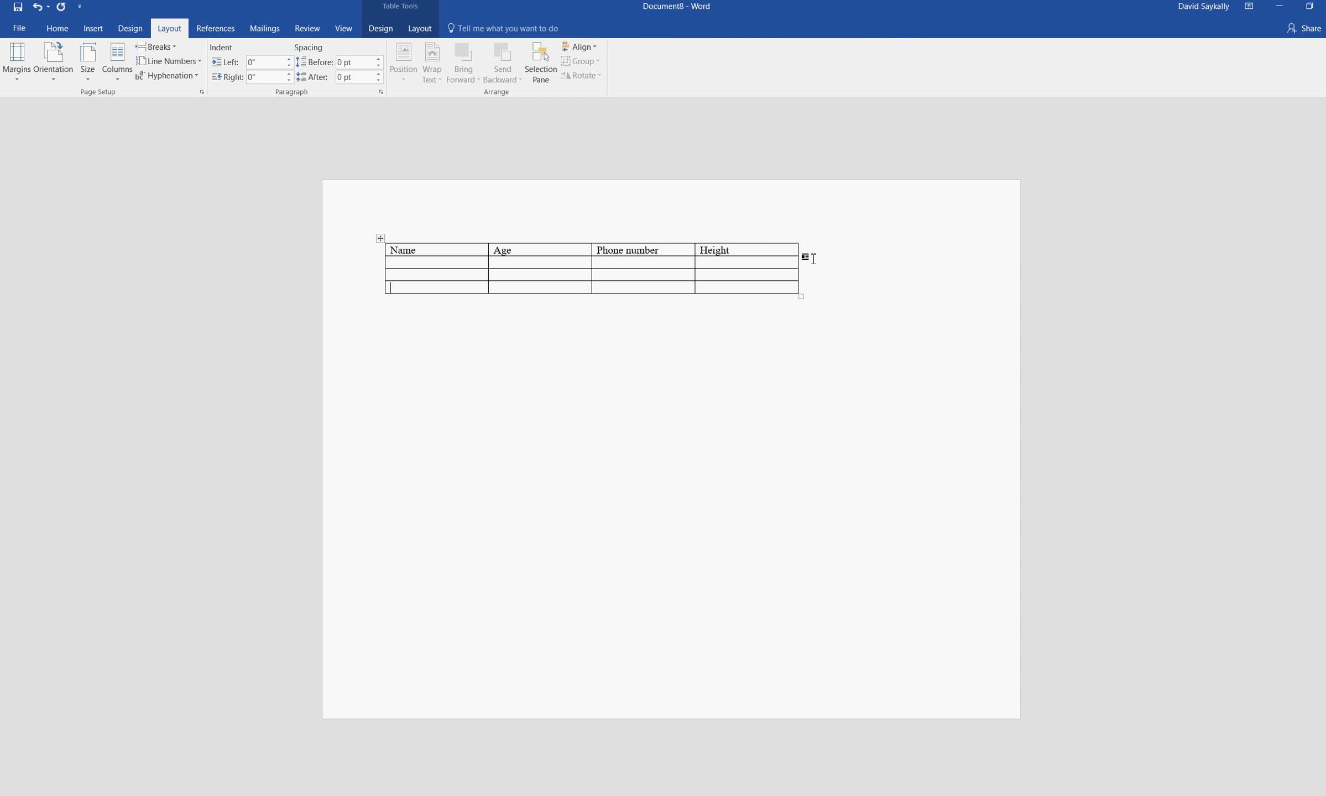
{"action": "left_click_drag", "start_coordinate": [808, 263], "coordinate": [955, 267]}
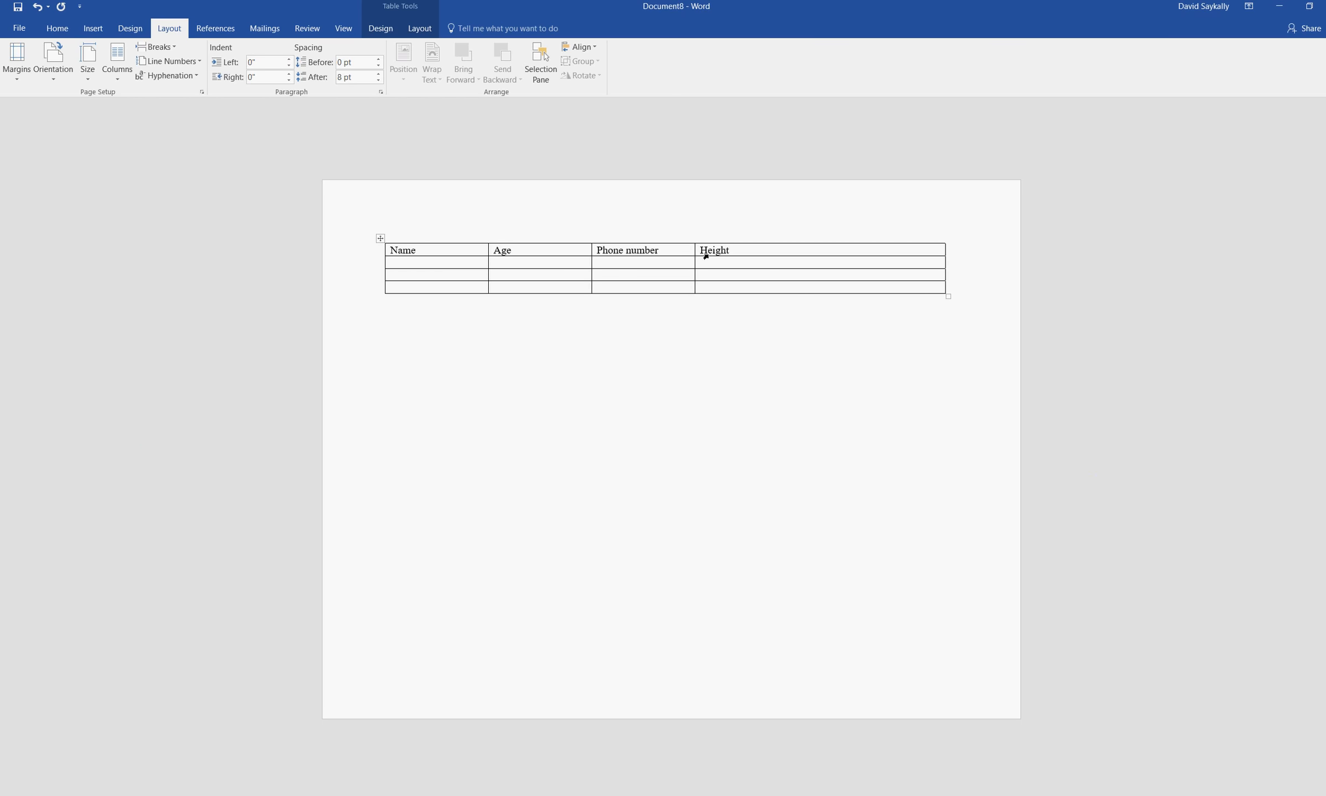
{"action": "left_click_drag", "start_coordinate": [703, 260], "coordinate": [826, 260]}
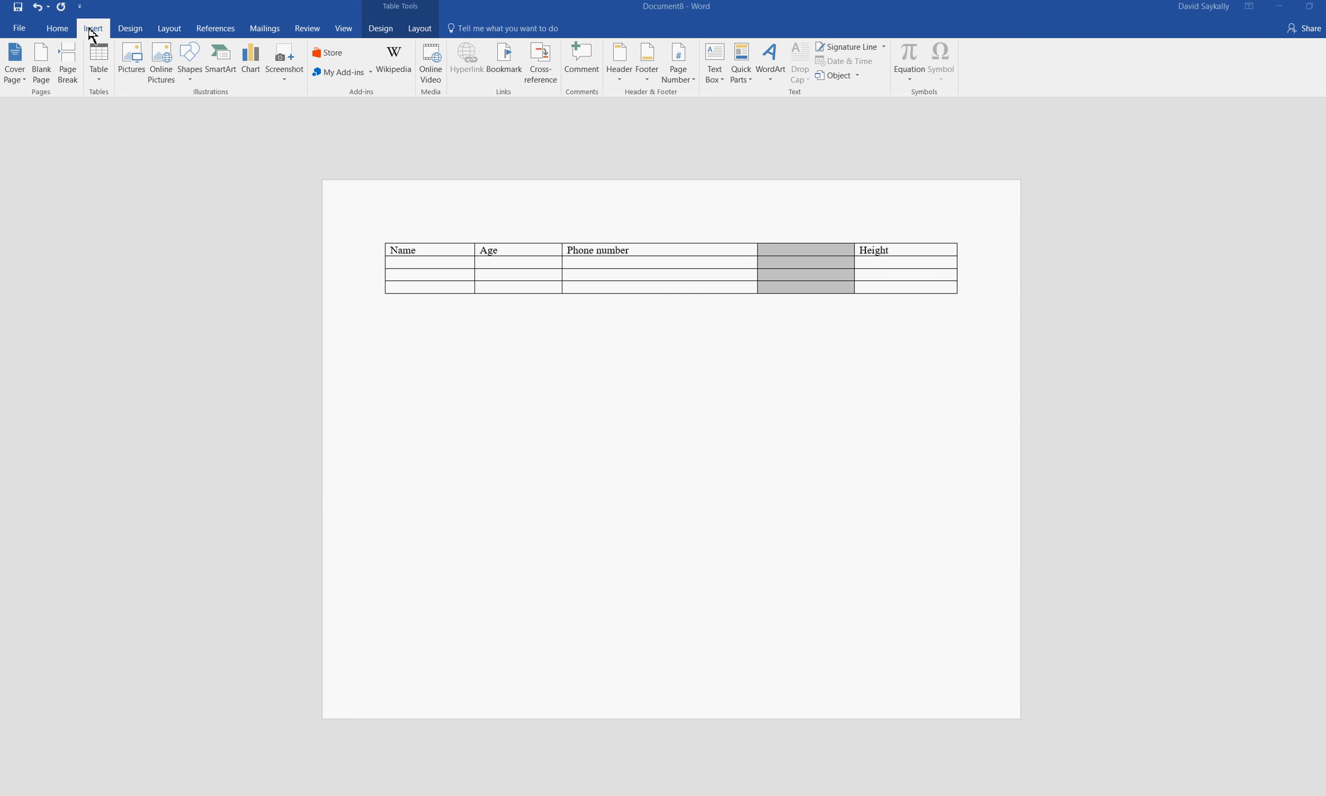
Edit the page footer to hold the author's full name with the phone number on a second line, and return to the document body
{"action": "left_click", "coordinate": [652, 65]}
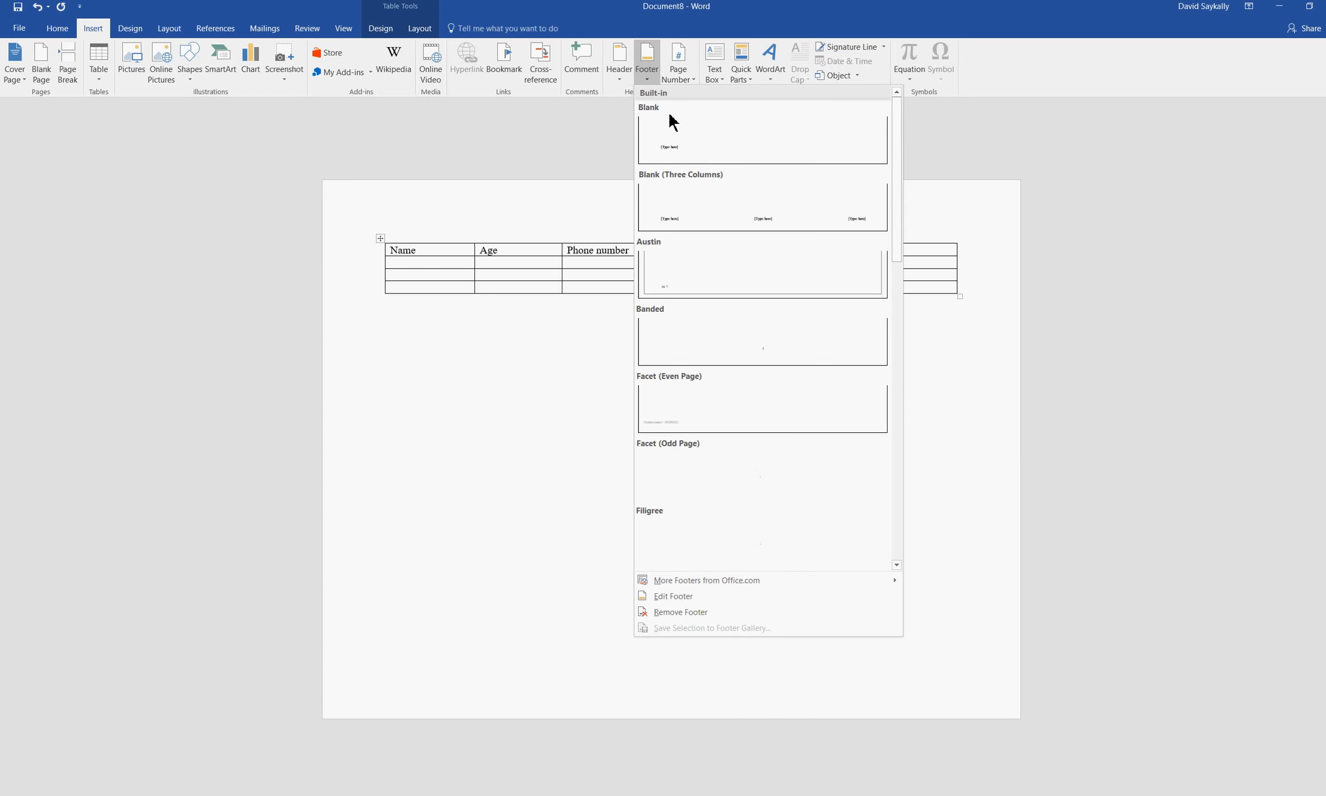
{"action": "left_click", "coordinate": [686, 600]}
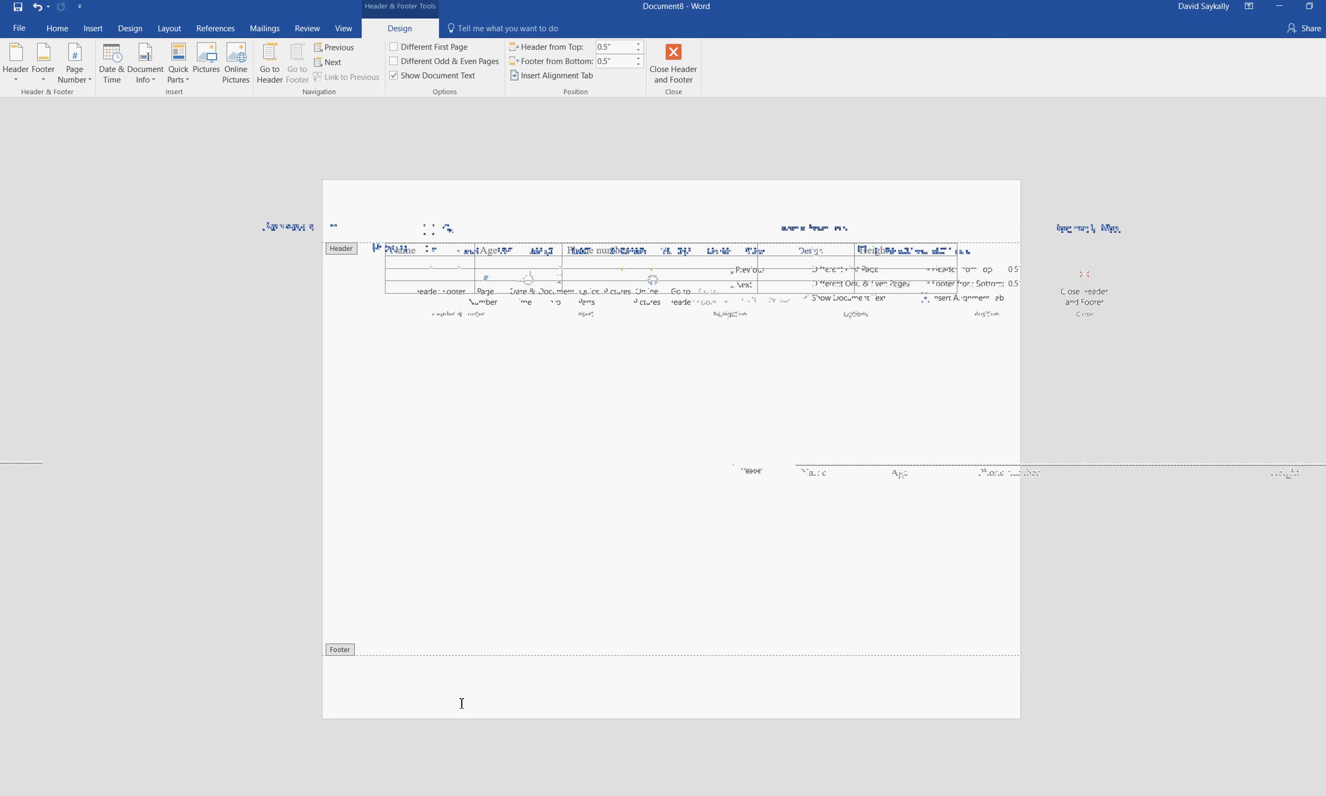
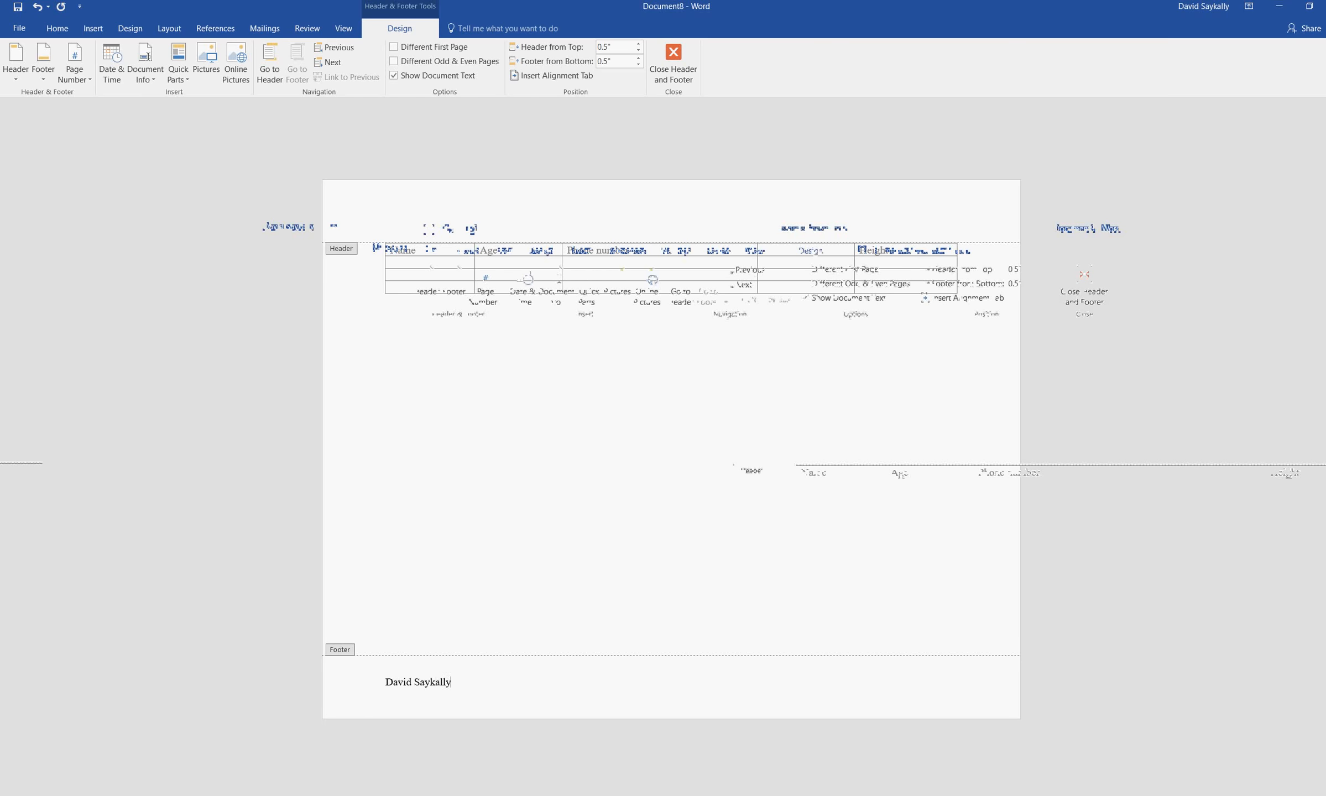
{"action": "key", "text": "Return"}
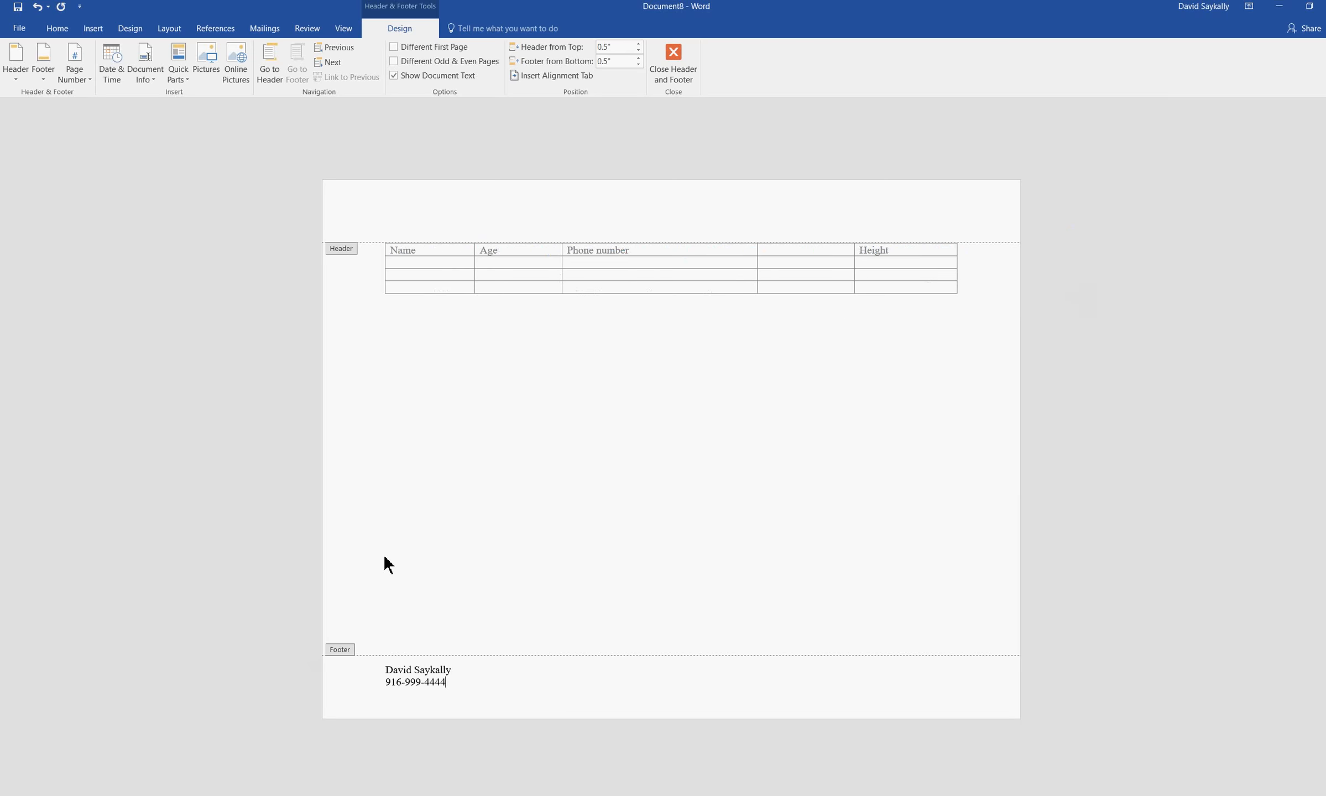
{"action": "left_click", "coordinate": [671, 54]}
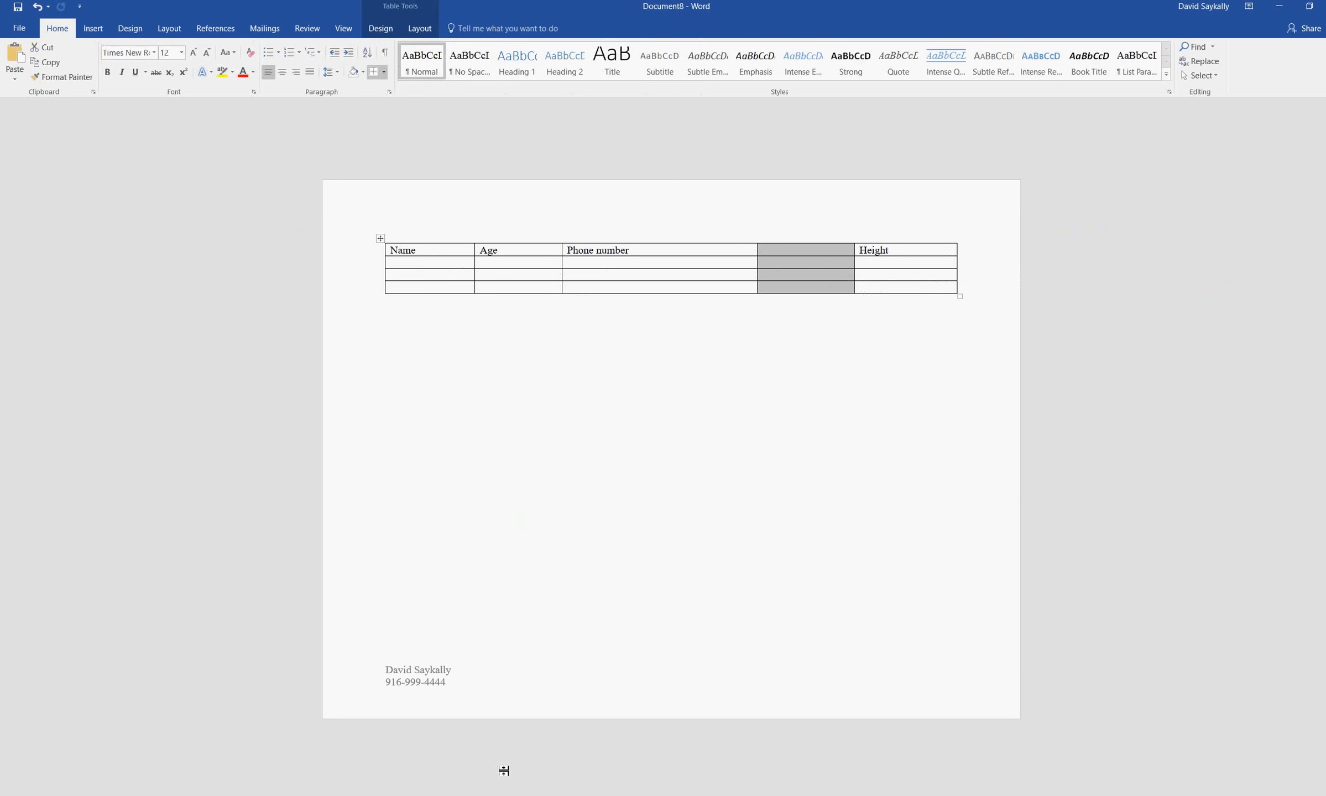